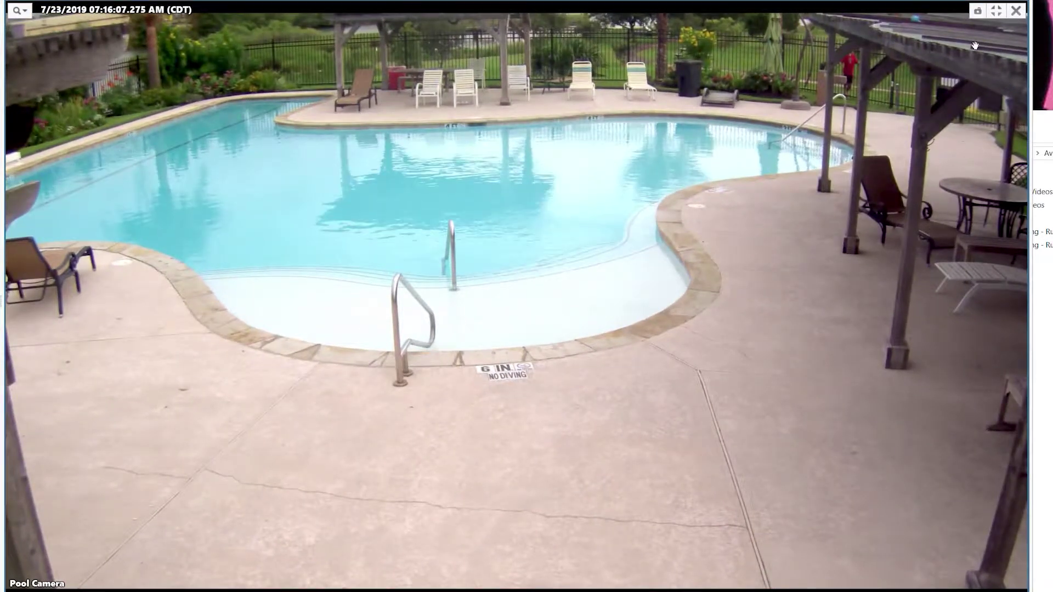
Examine the pool camera's recording and the Ford pickup's license plate in the Clear Lake LPR footage around 5:15:43 PM
scroll(968, 50, "up", 5)
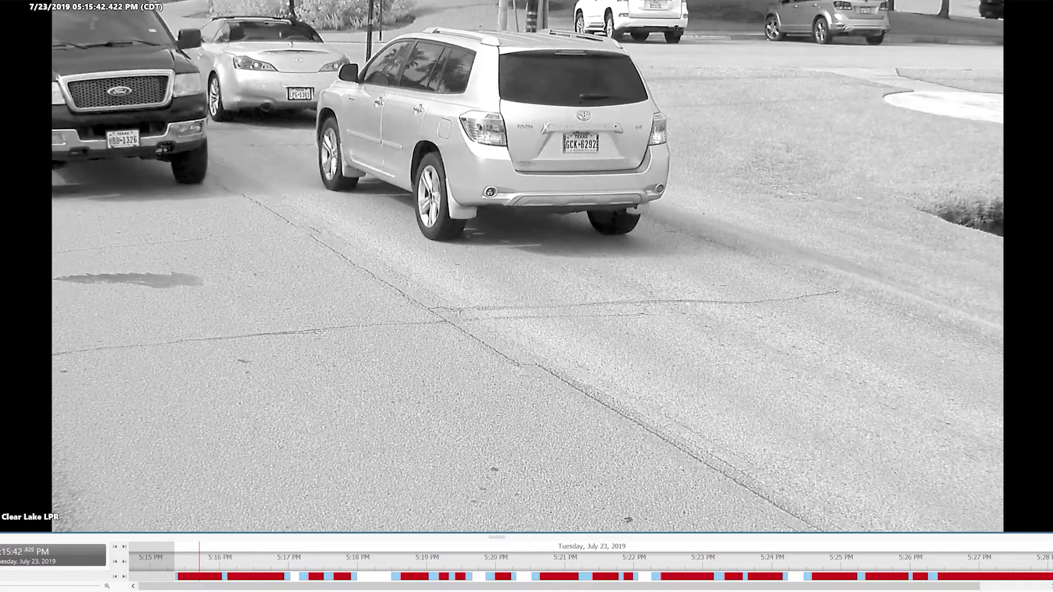
scroll(192, 226, "up", 5)
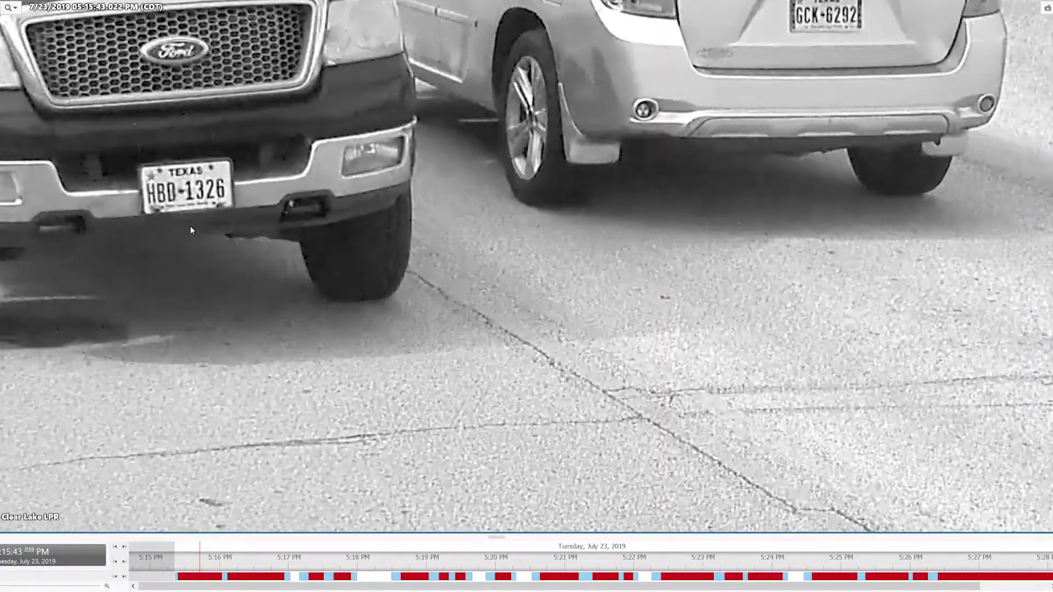
scroll(185, 226, "down", 5)
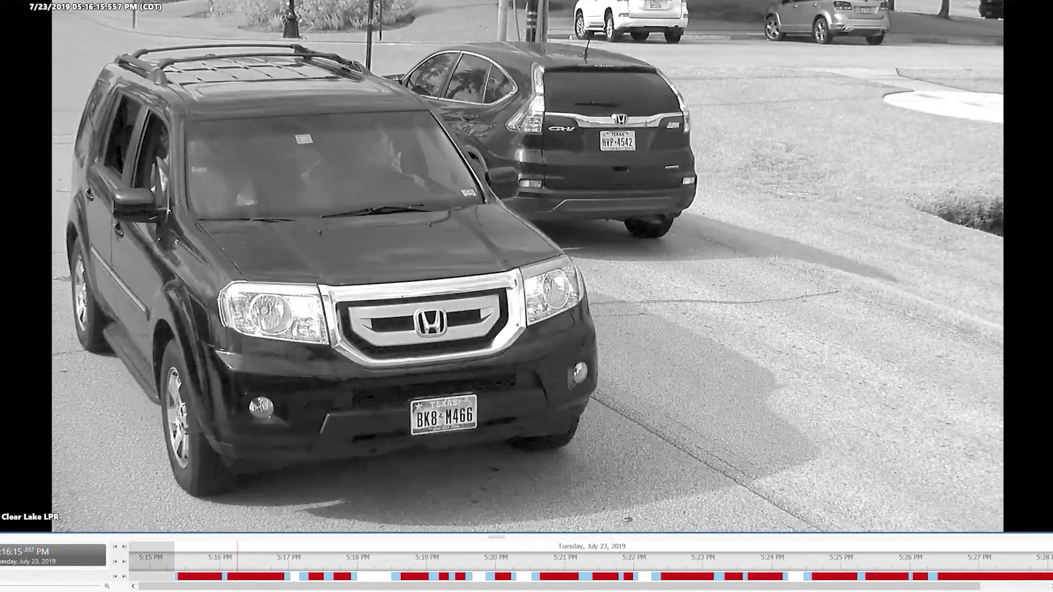
Examine the license plates of both Hondas at 5:16:15 PM and the Ford Super Duty at 5:20:00 PM in the Clear Lake LPR footage
key("Left")
key("Left")
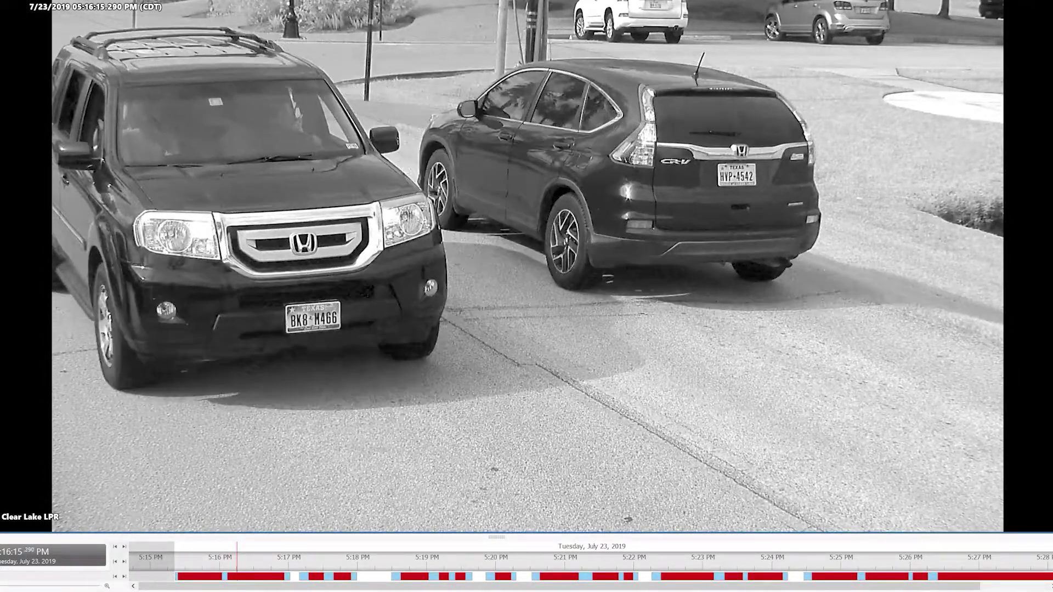
scroll(285, 279, "up", 3)
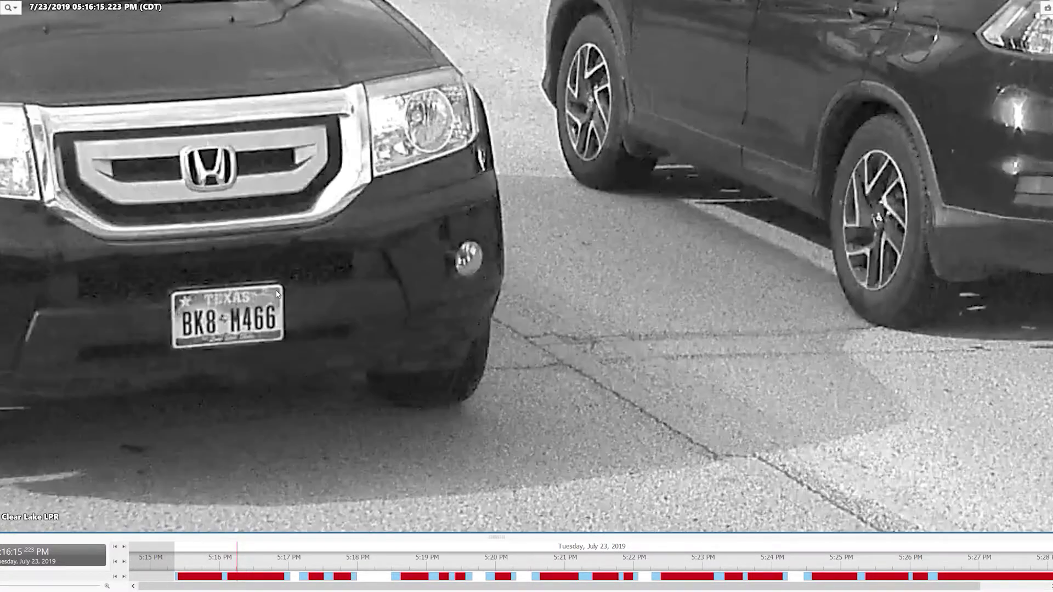
scroll(375, 285, "down", 1)
scroll(876, 164, "up", 3)
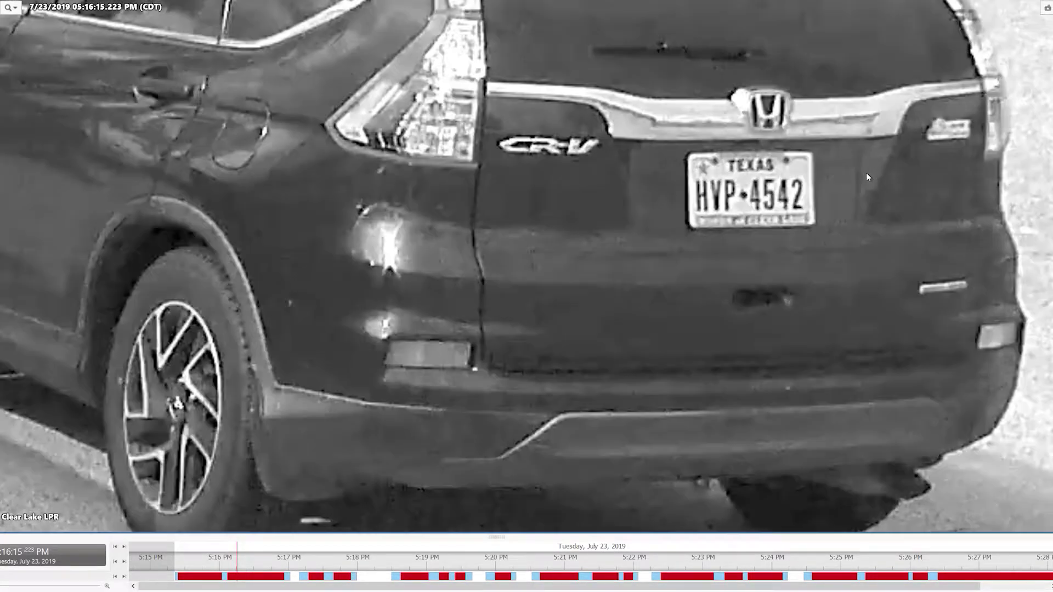
scroll(867, 172, "down", 1)
scroll(867, 172, "down", 3)
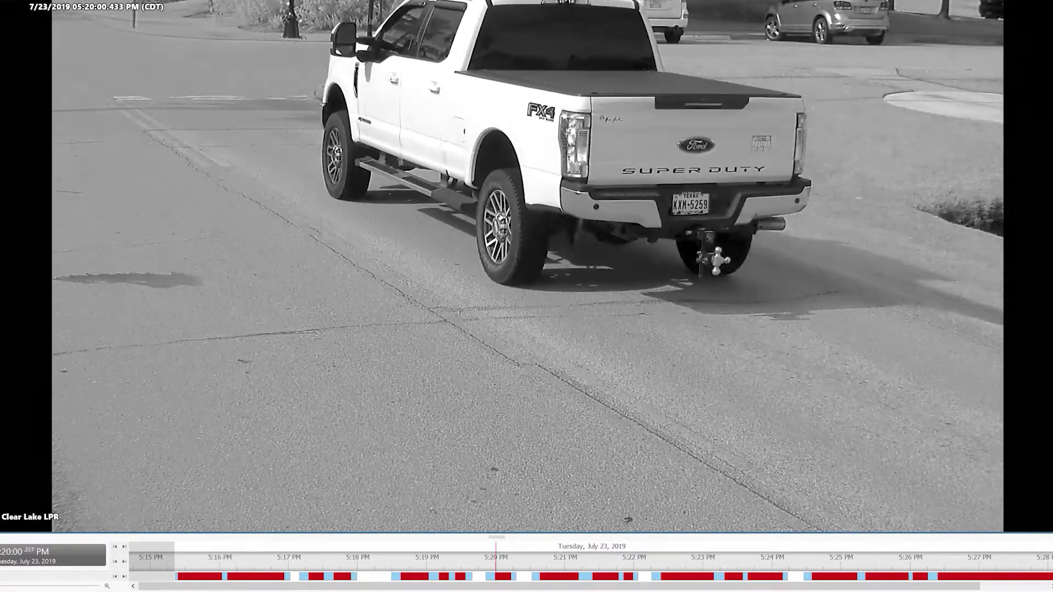
scroll(768, 214, "up", 5)
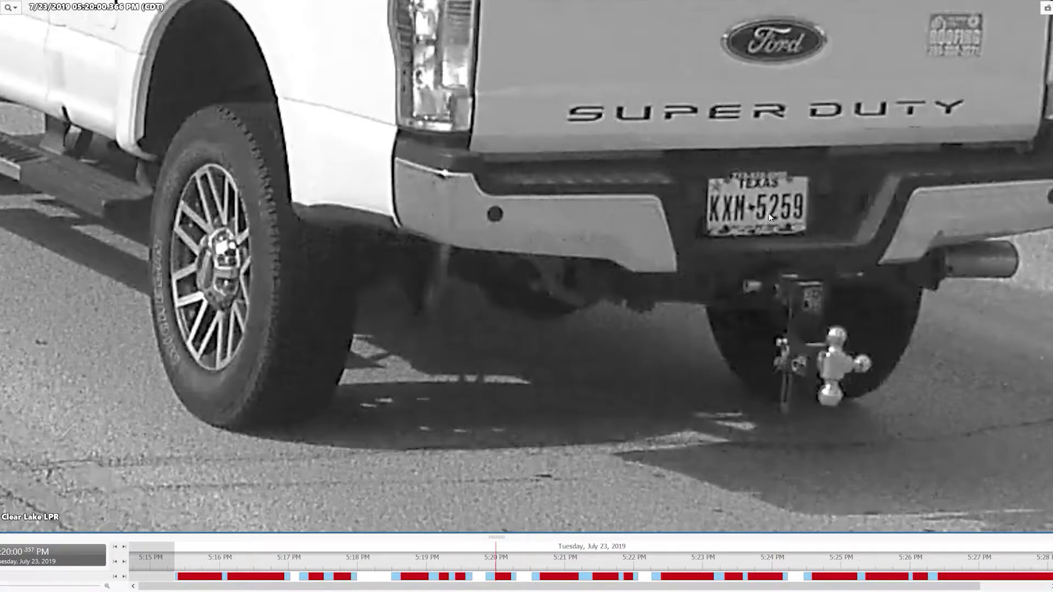
scroll(768, 212, "down", 5)
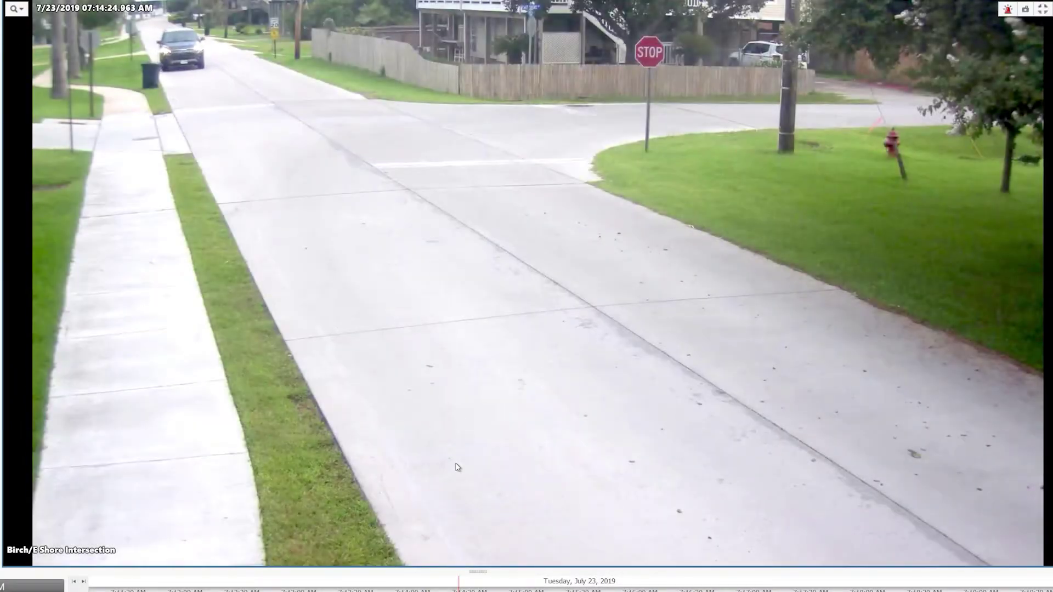
Compare the camera views, then enlarge the Birch/E Shore Intersection recording and examine the red car around 7:14:32 AM
double_click(457, 466)
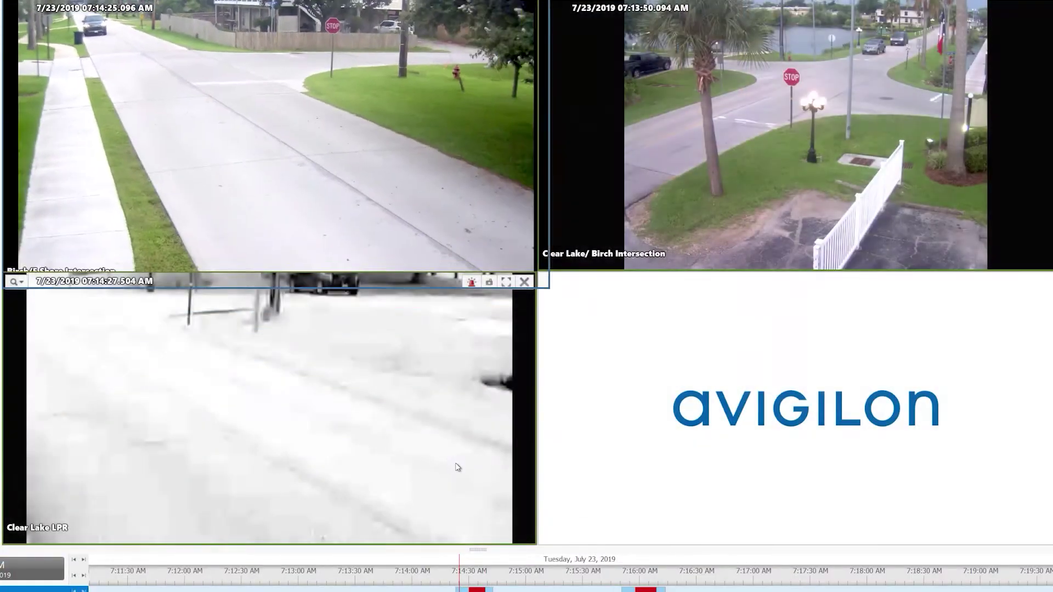
mouse_move(381, 226)
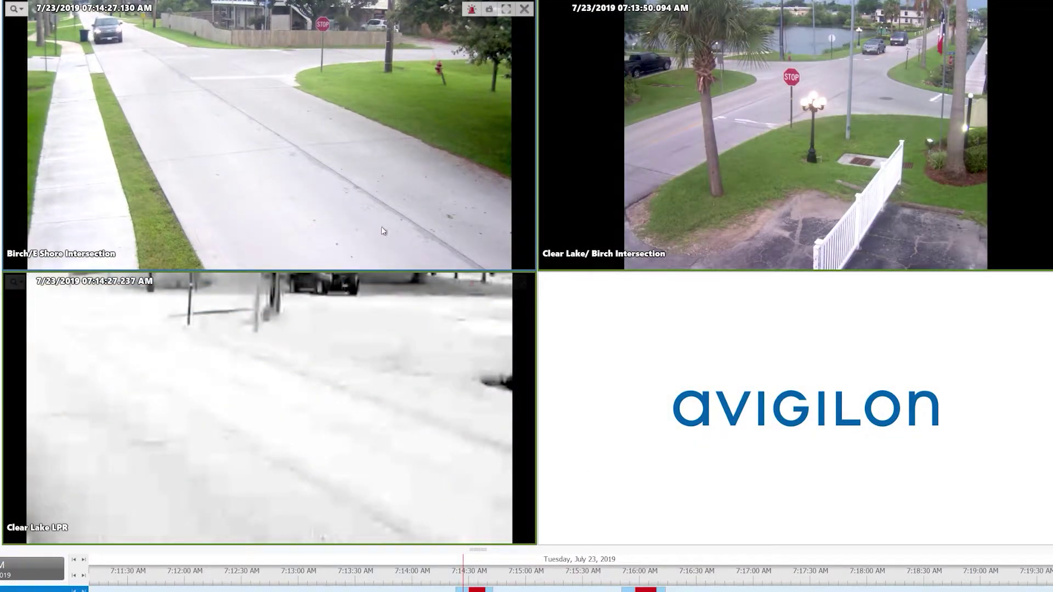
double_click(375, 187)
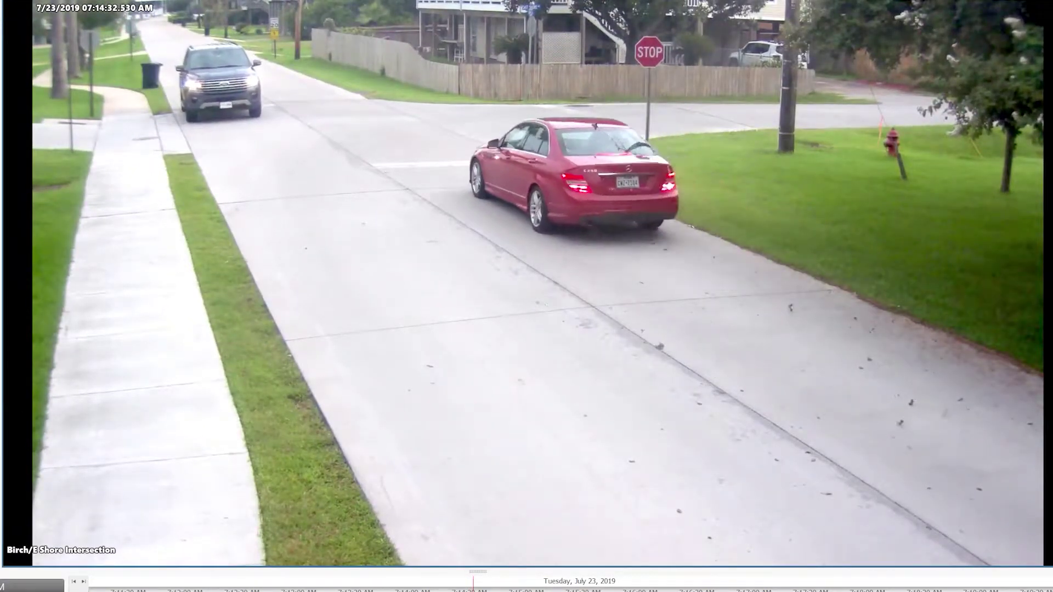
scroll(628, 170, "up", 5)
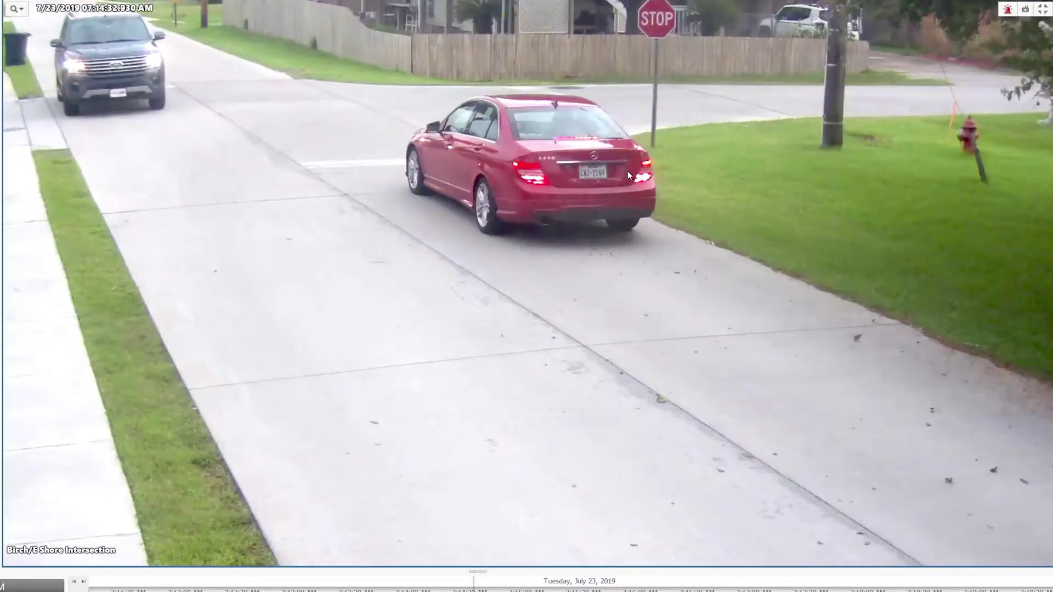
scroll(627, 171, "down", 4)
scroll(627, 172, "down", 1)
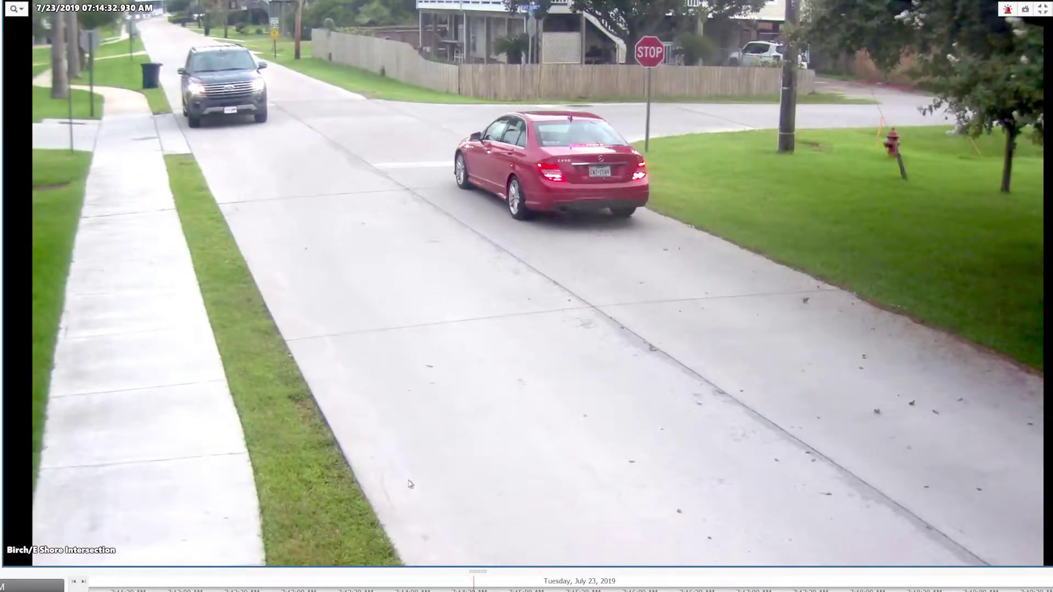
left_click(465, 582)
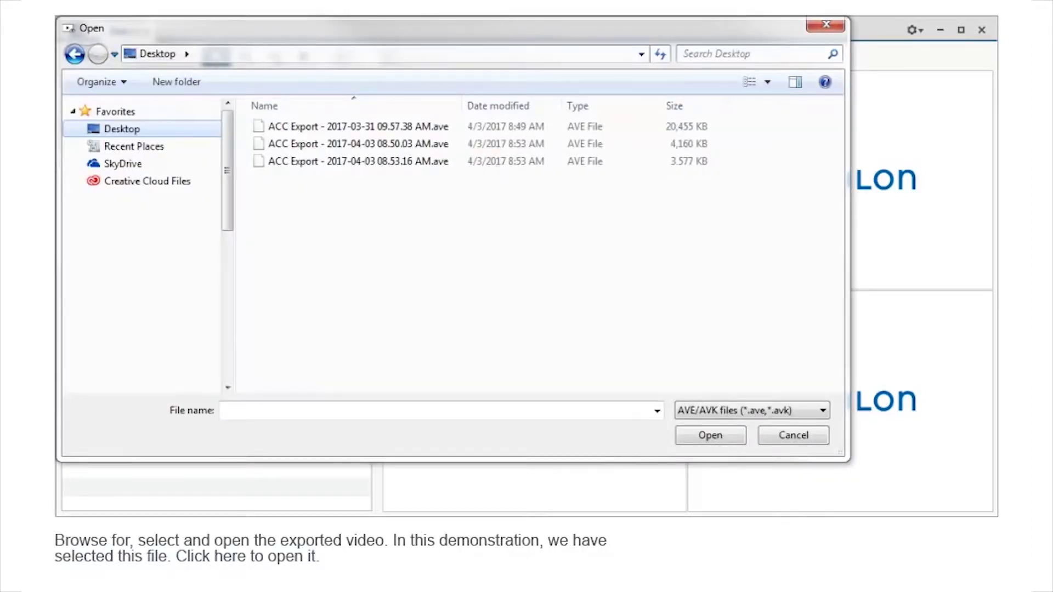
Select the exported video "ACC Export - 2017-03-31 09.57.38 AM.ave" as the file to open
left_click(358, 126)
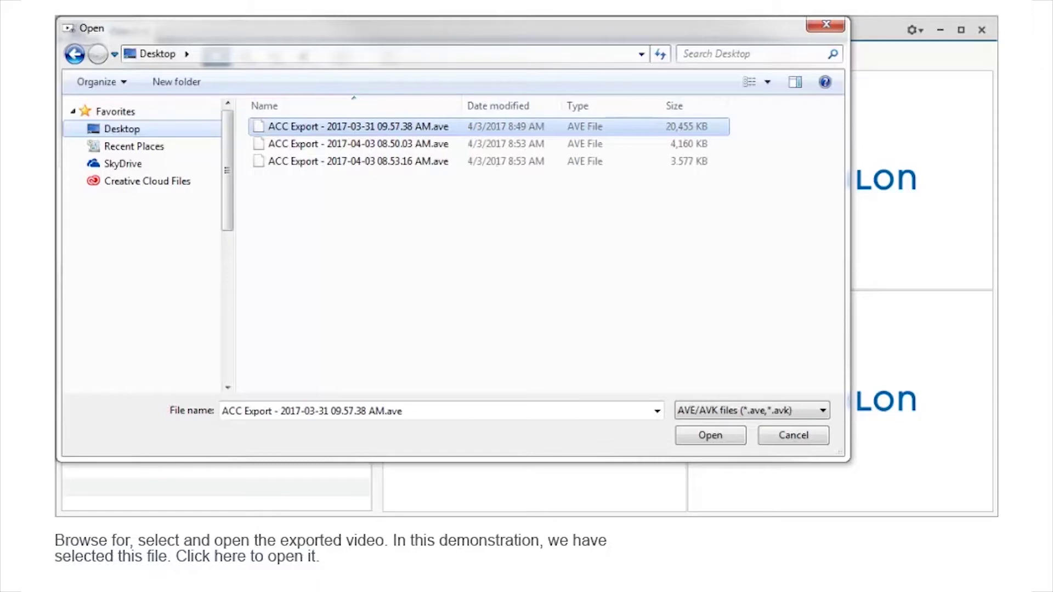
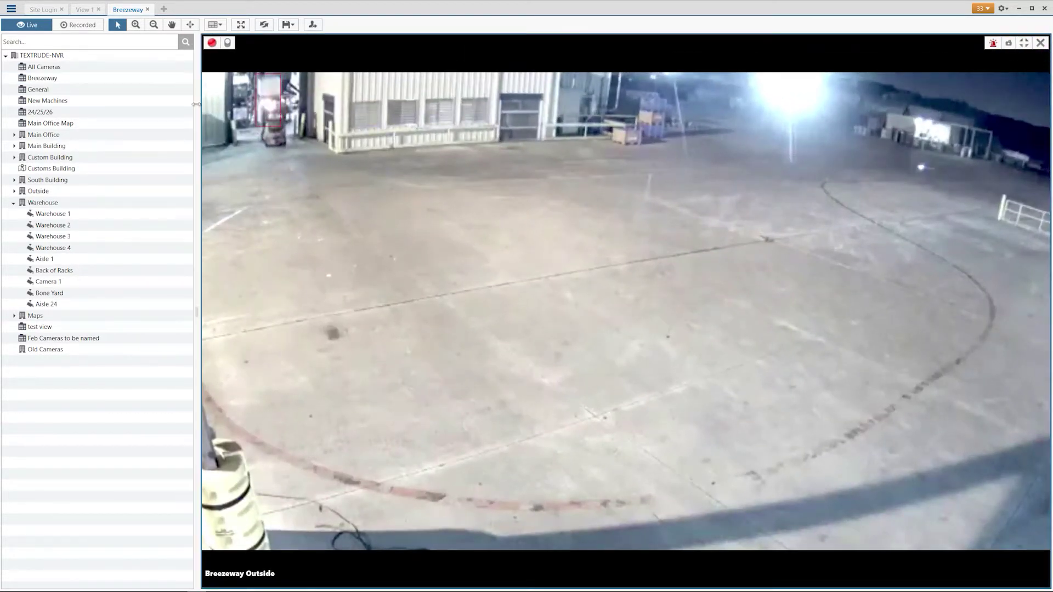
Switch the Breezeway Outside camera to recorded video and move playback to 11:58:51 PM on July 29, 2019
left_click(78, 24)
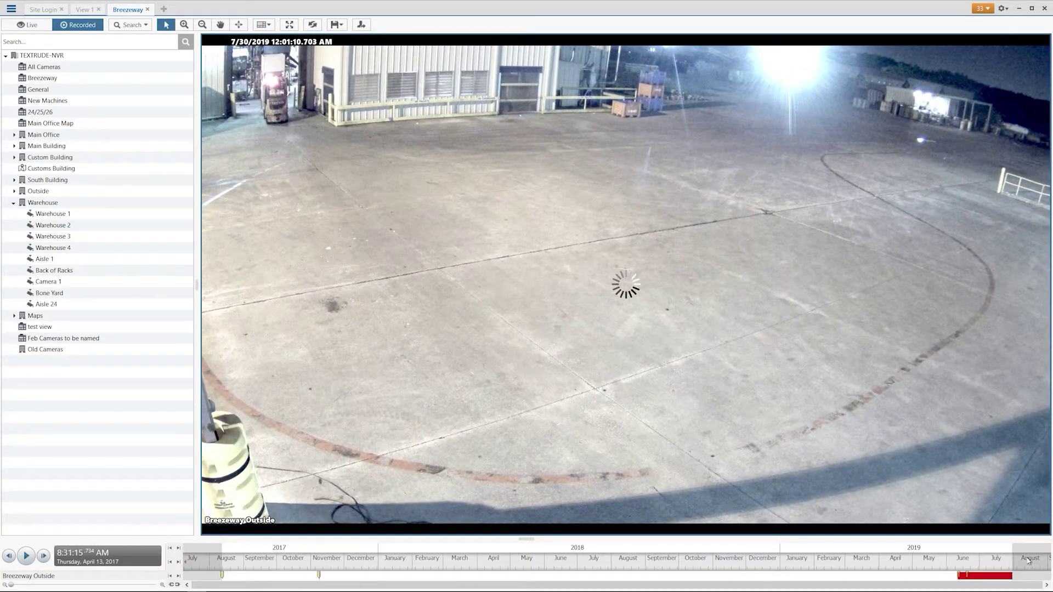
scroll(1002, 564, "up", 6)
scroll(1002, 564, "up", 6)
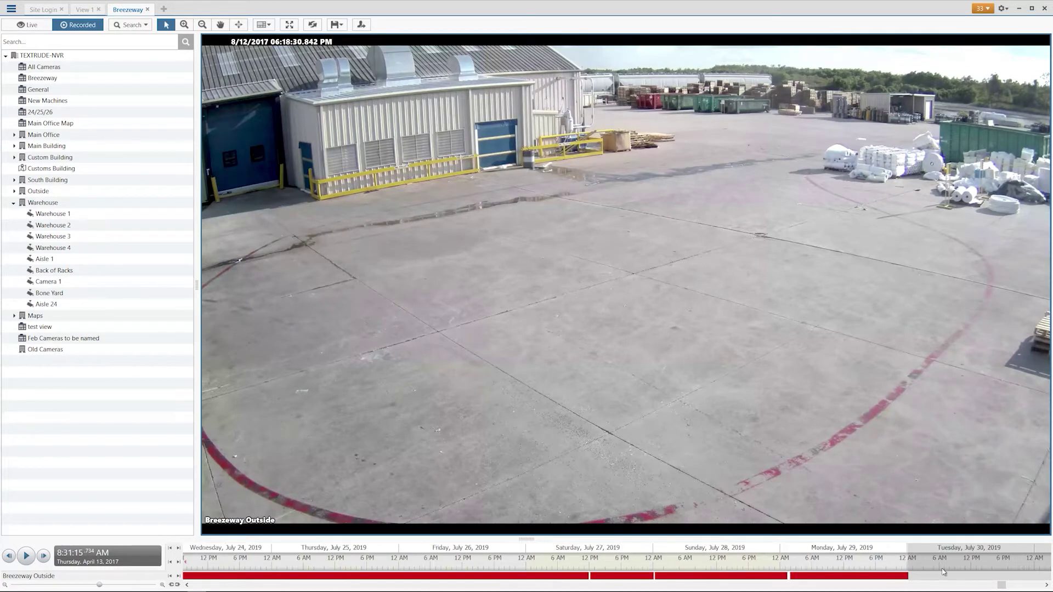
scroll(862, 569, "up", 6)
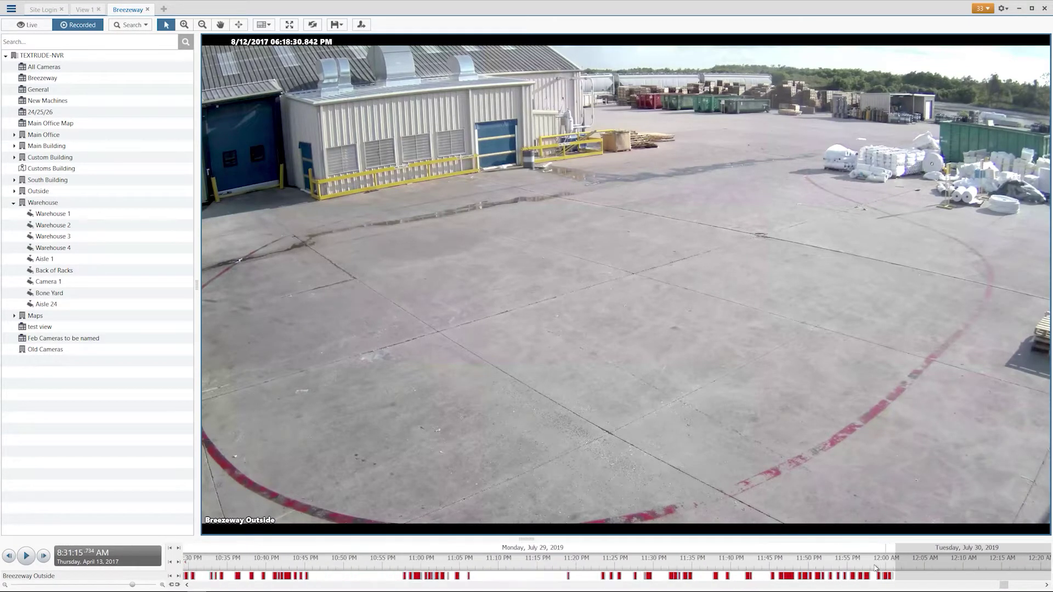
left_click(891, 562)
left_click_drag(876, 566, 827, 570)
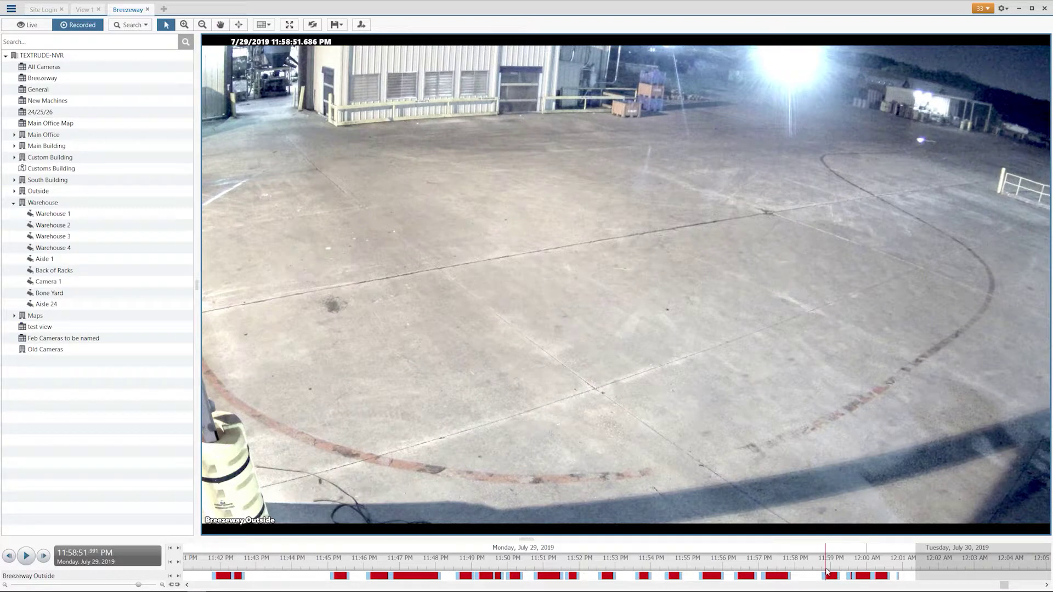
scroll(827, 572, "up", 3)
left_click(1047, 586)
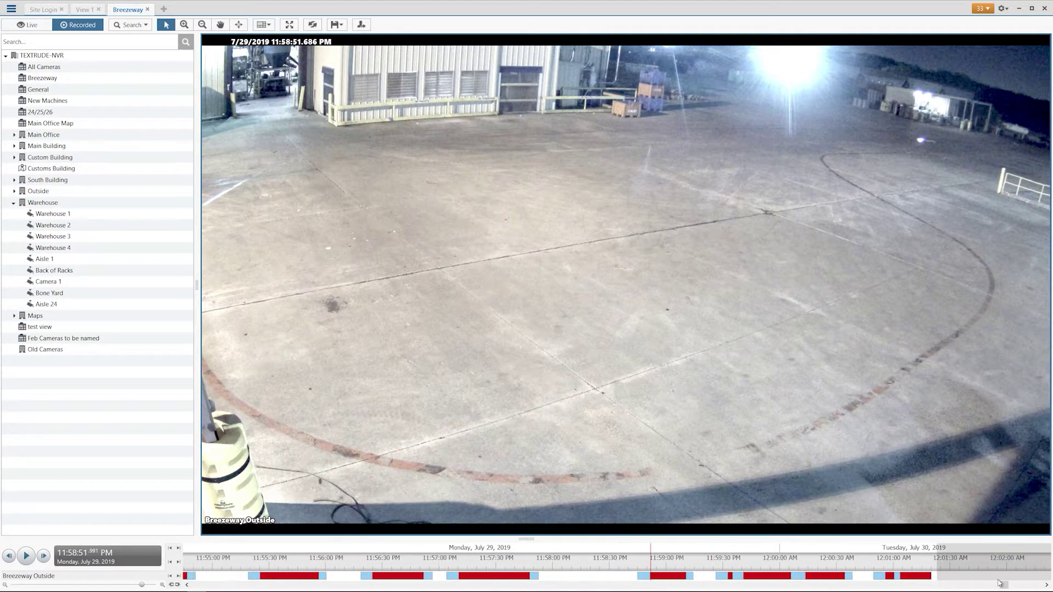
Add a bookmark to the Breezeway Outside recording, ranging from 11:58:46 PM on 7/29/2019 to 12:00:42 AM on 7/30/2019
left_click_drag(652, 561, 644, 566)
right_click(645, 567)
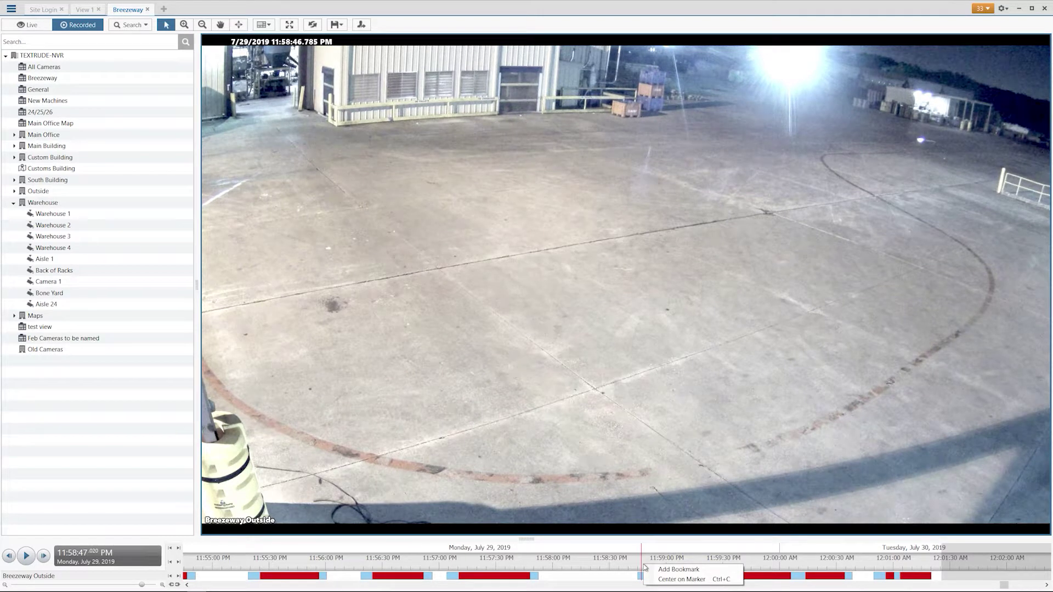
left_click(651, 574)
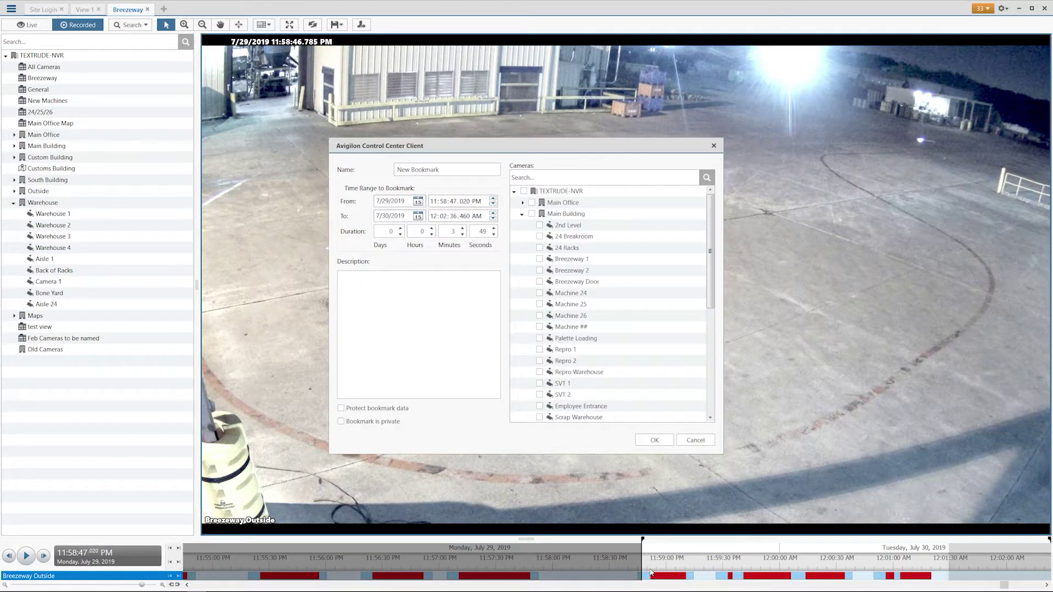
left_click_drag(641, 554, 641, 554)
mouse_move(1048, 539)
left_mouse_down()
mouse_move(1018, 559)
mouse_move(859, 560)
left_mouse_up()
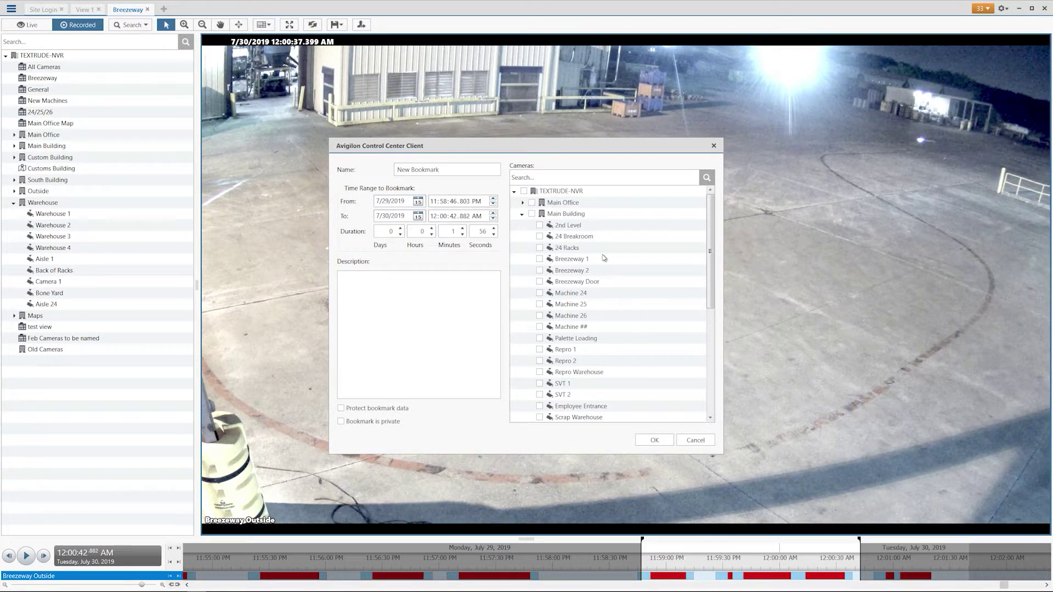
Include the Breezeway Outside camera from the Outside group in the new bookmark
left_click_drag(709, 235, 707, 339)
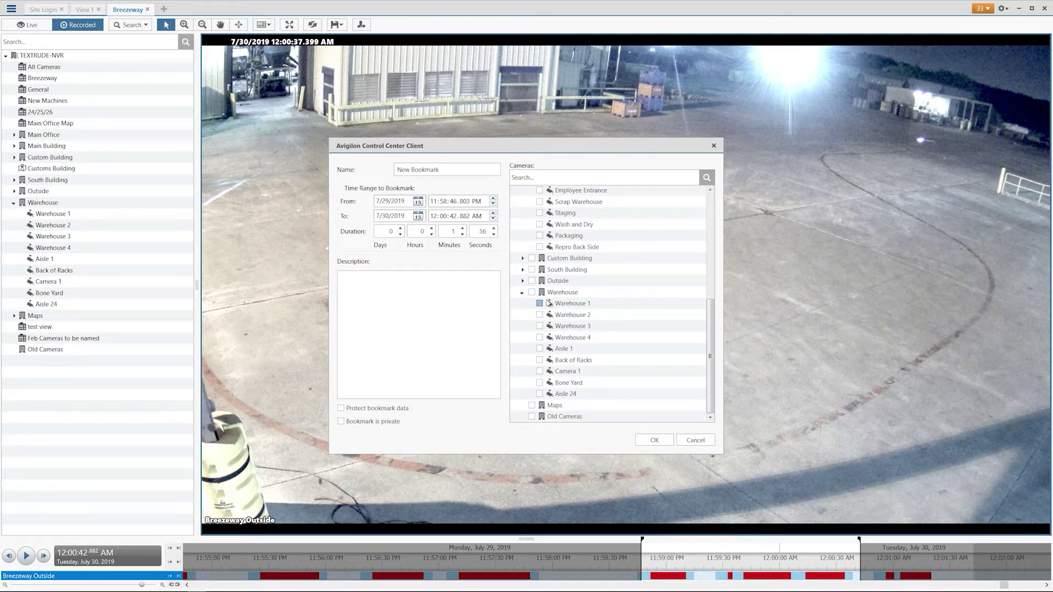
left_click(522, 281)
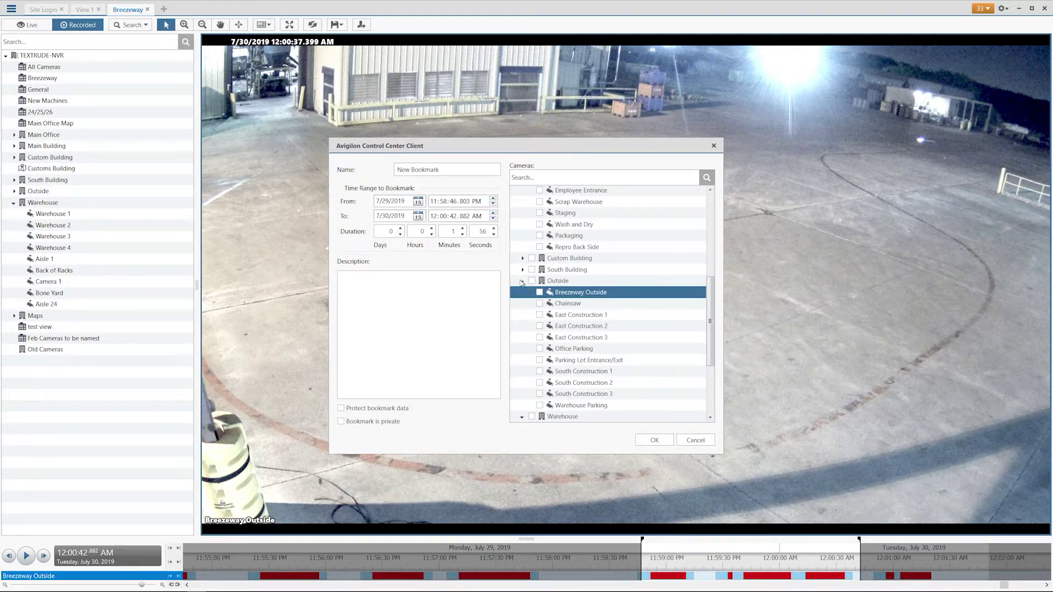
left_click(540, 293)
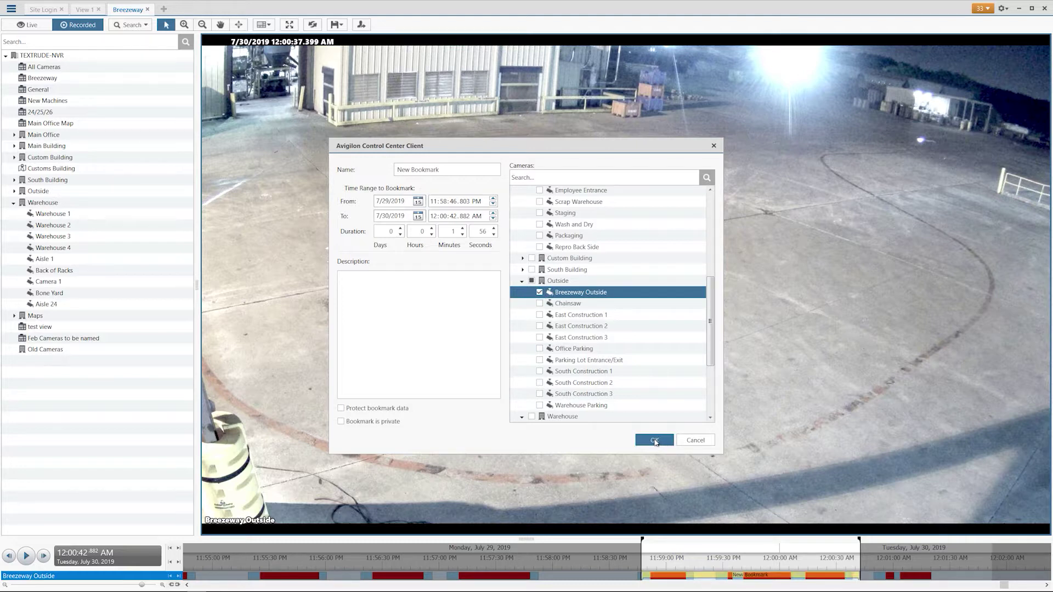
Name the bookmark "Test" and save it
left_click_drag(547, 145, 561, 176)
left_click(488, 200)
left_click_drag(488, 200, 376, 211)
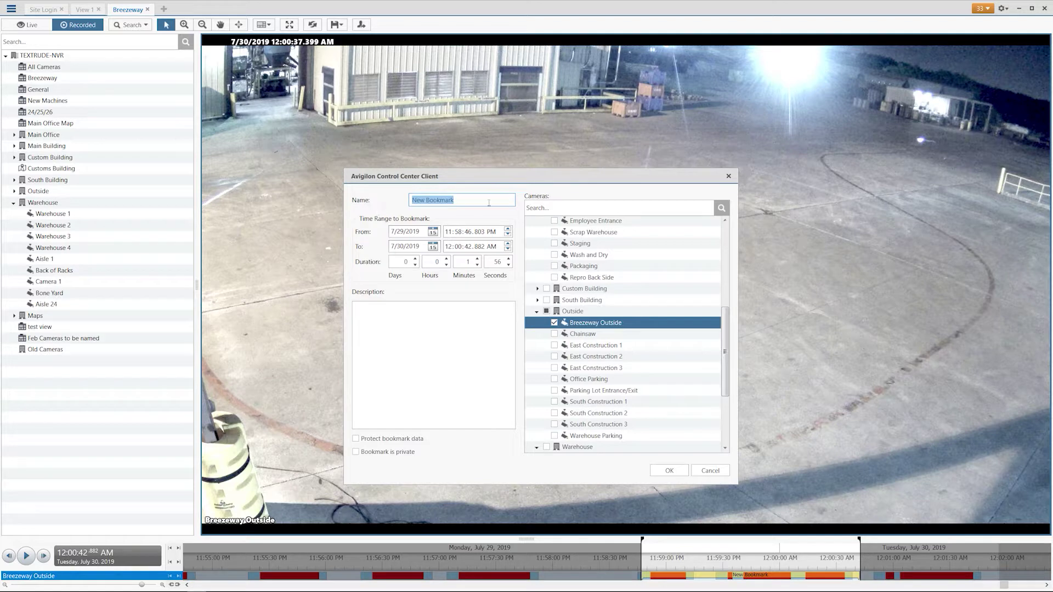
type("Test")
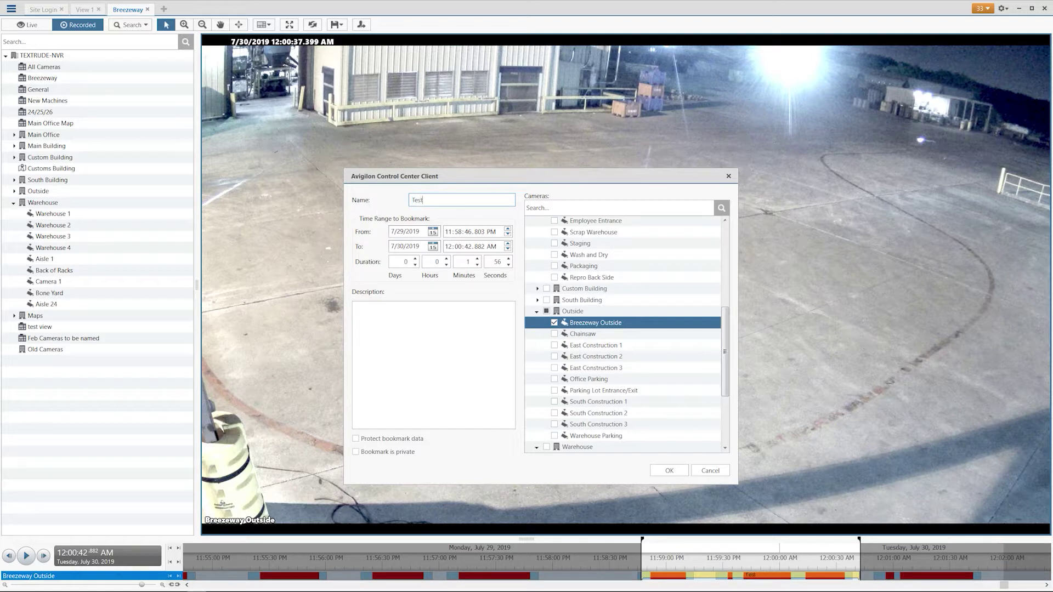
left_click(673, 475)
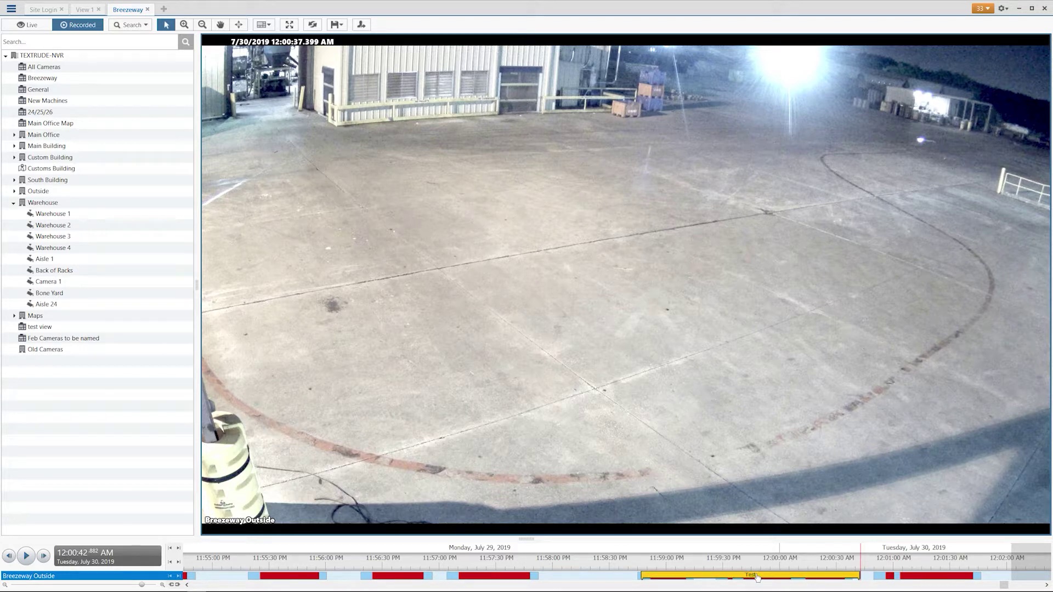
Show the details of the Test bookmark on the timeline and start exporting it
scroll(755, 577, "down", 2)
scroll(746, 577, "up", 2)
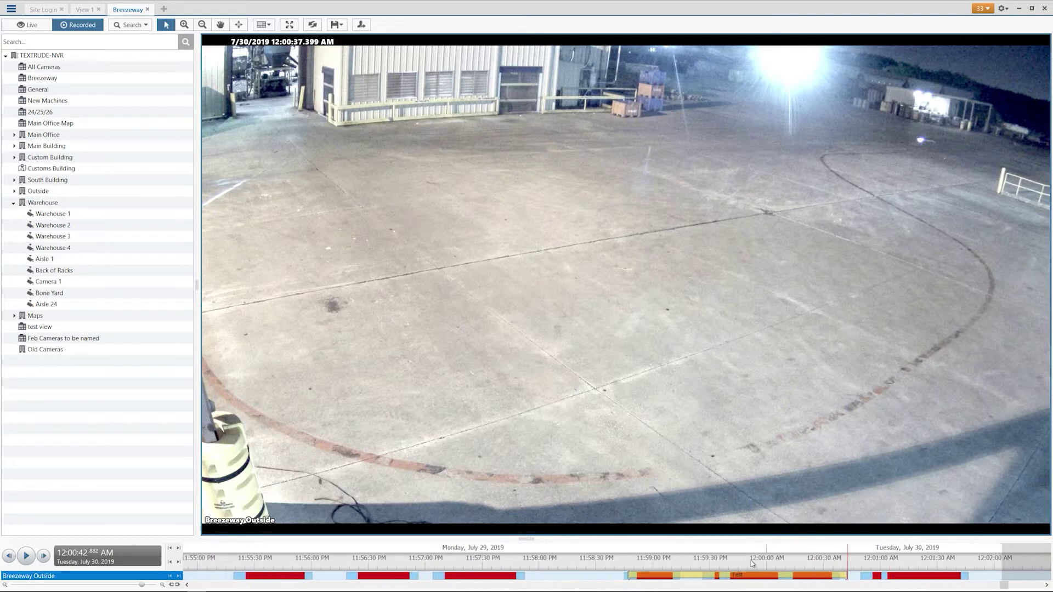
left_click(737, 577)
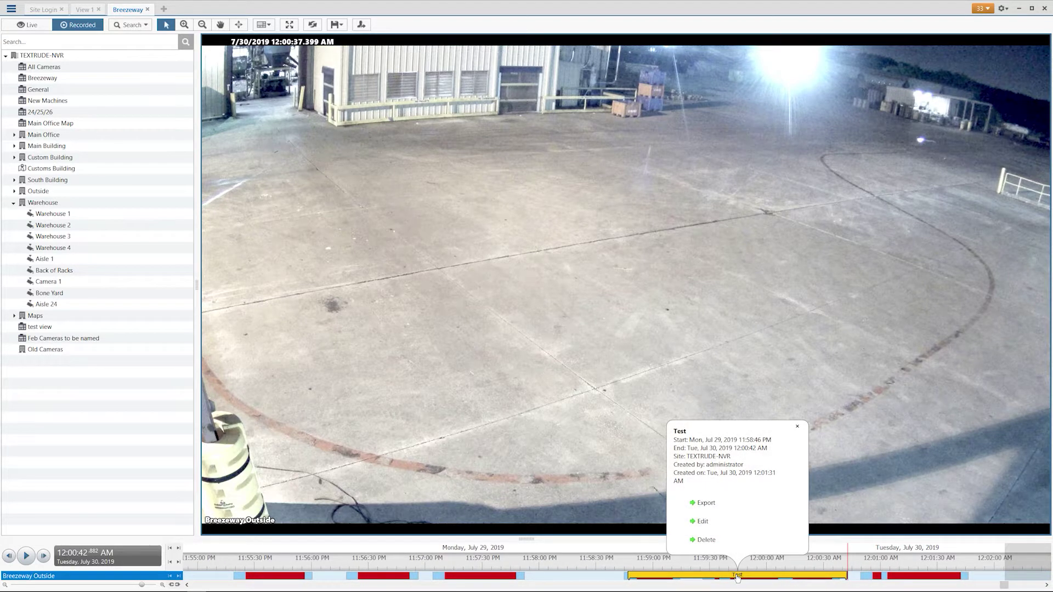
left_click(716, 507)
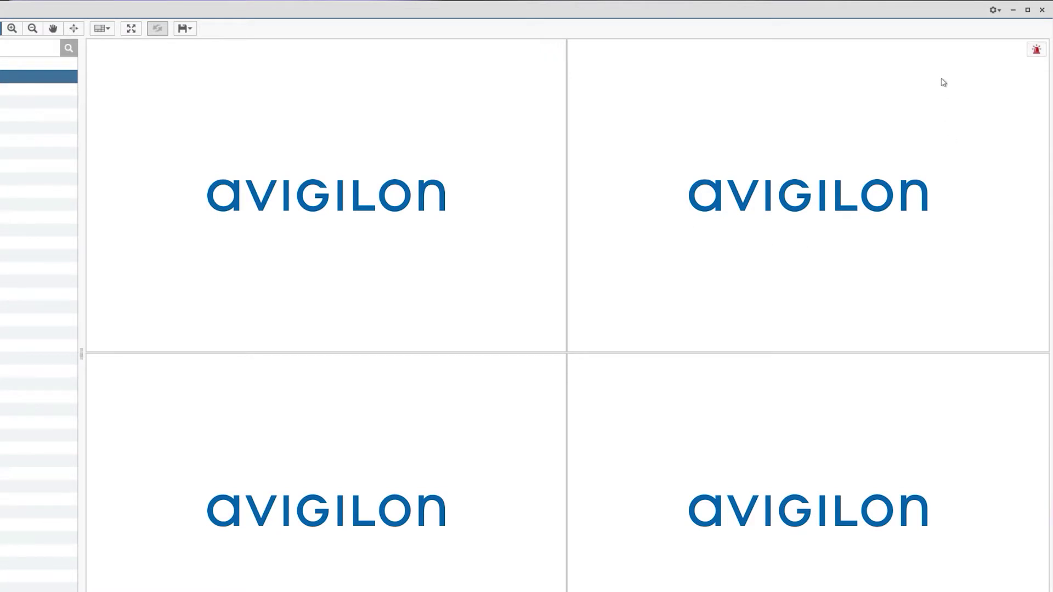
Open the client's help and search it for "Exporting"
left_click(995, 10)
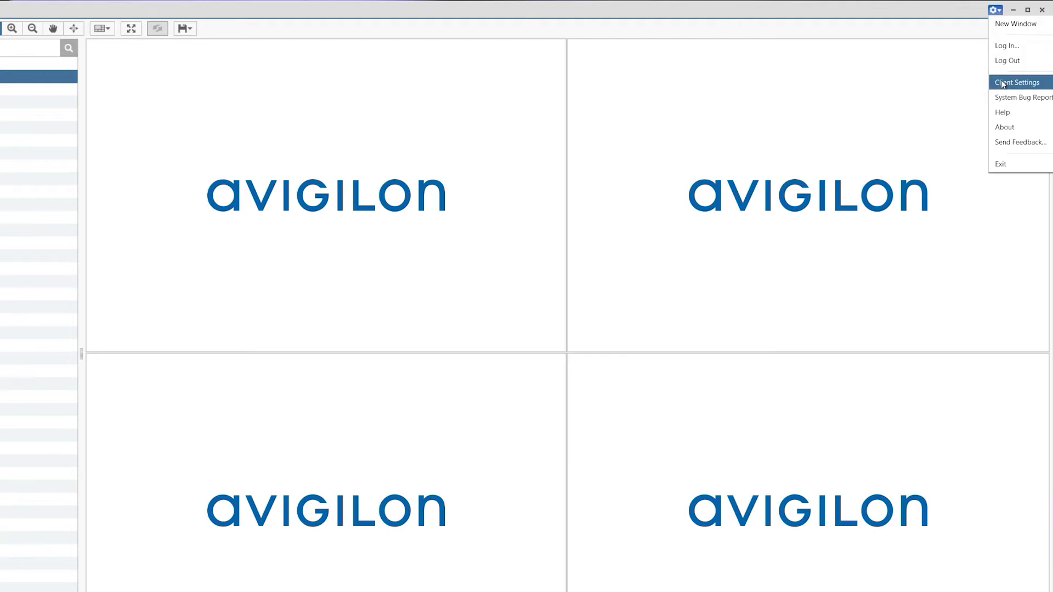
left_click(1012, 113)
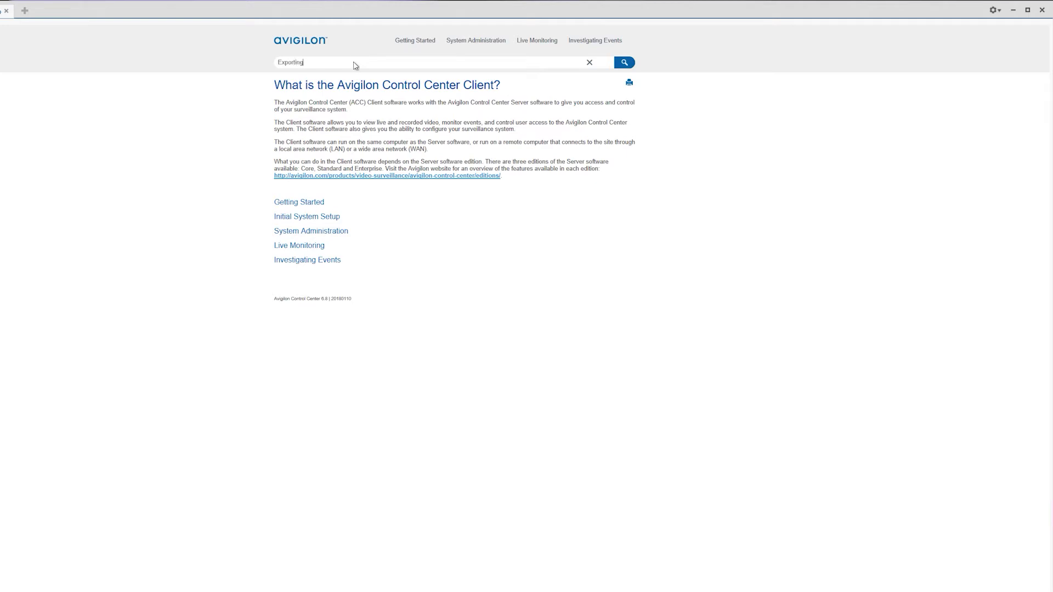
key("Return")
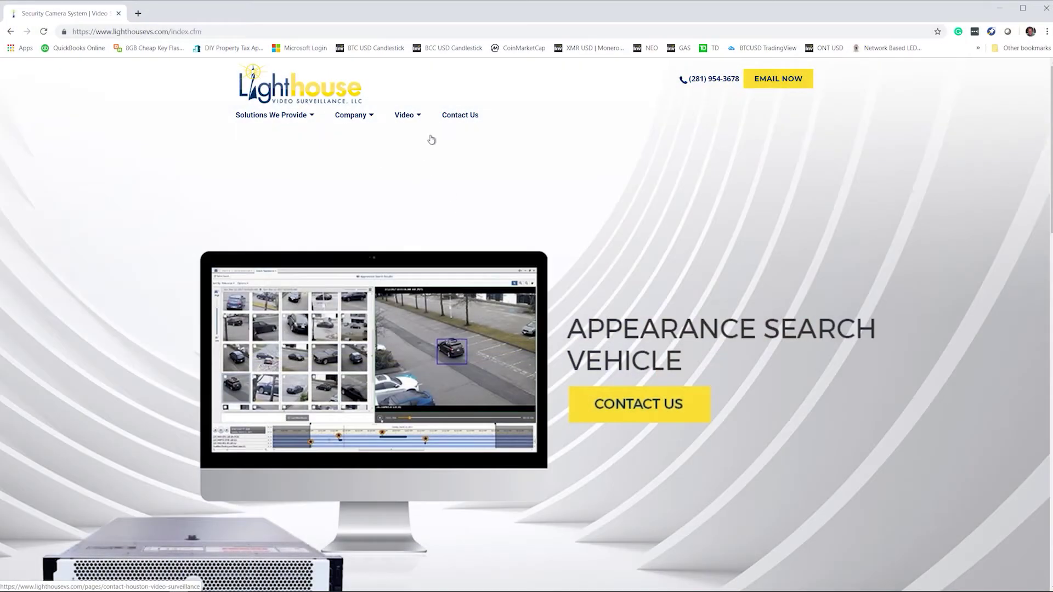
Switch to the Lighthouse Video Surveillance website in the browser, show its Educate Yourself video option, and open the existing customer service ticket form
mouse_move(422, 125)
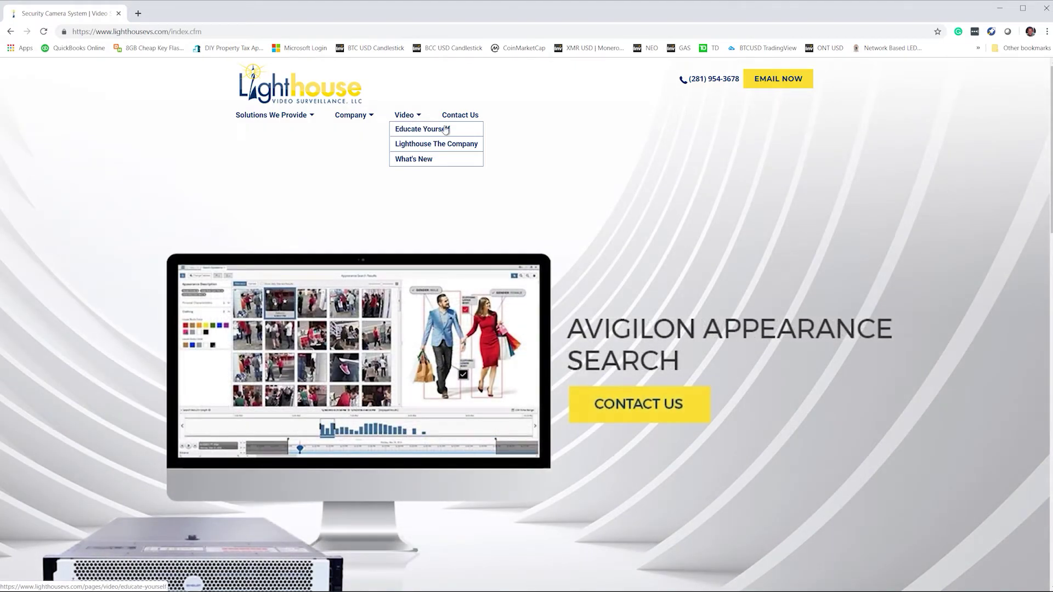
left_click(448, 131)
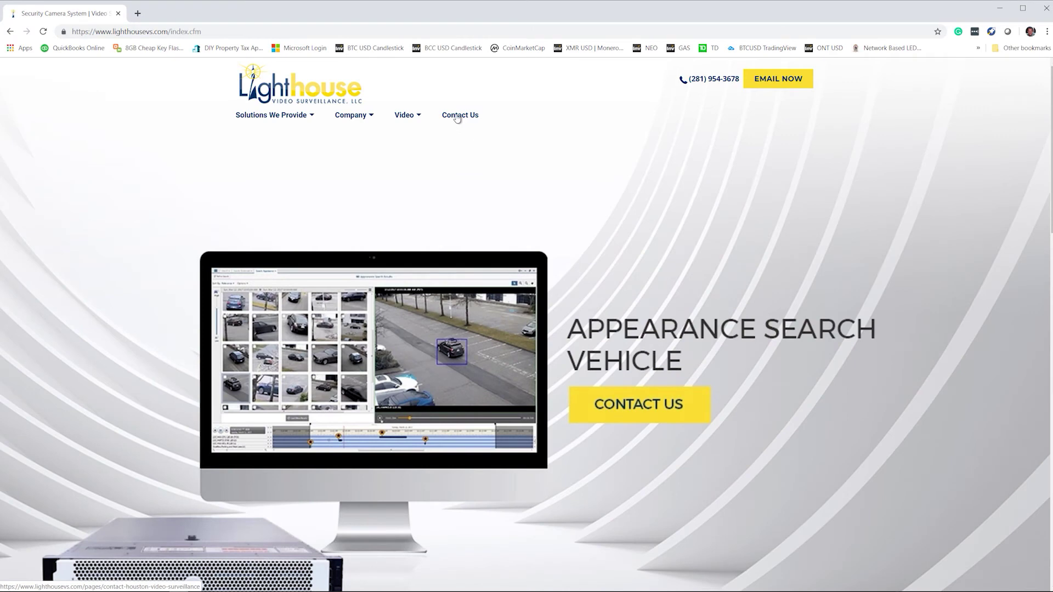
left_click(457, 116)
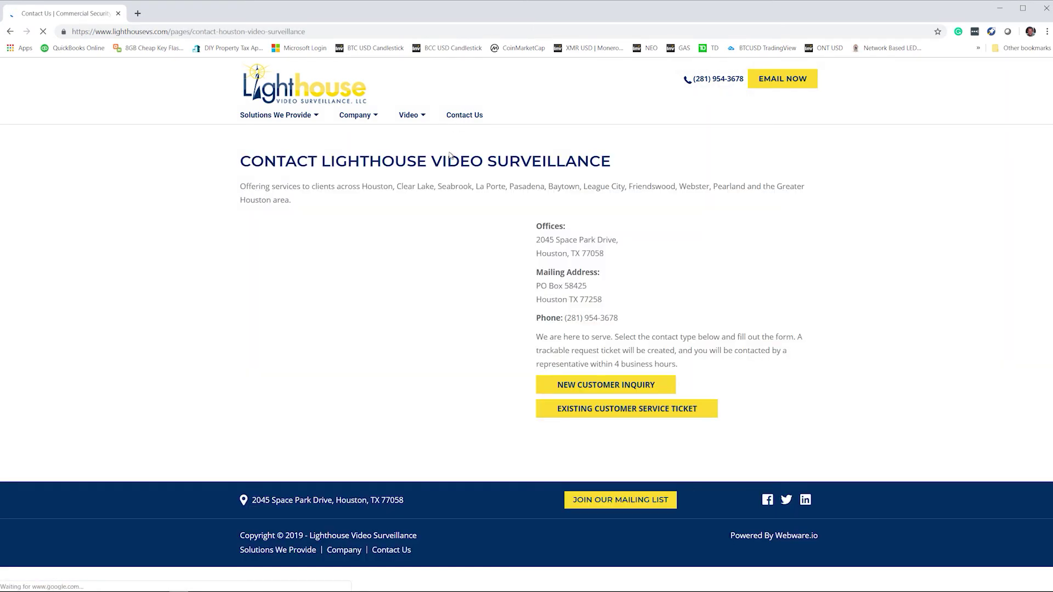
left_click(636, 414)
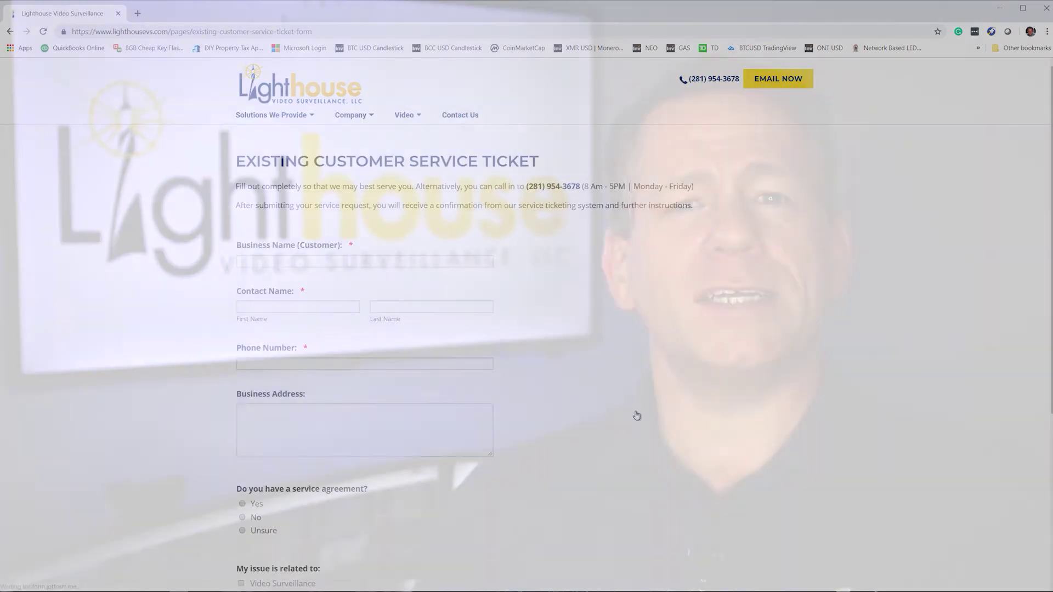